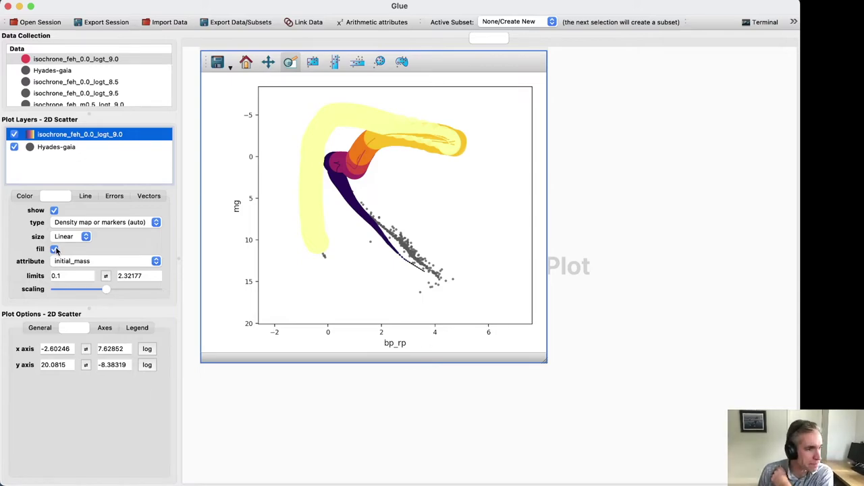
# - Hide the logt_9.0 isochrone's size-scaled markers and give it a fixed red colour
pyautogui.click(54, 210)
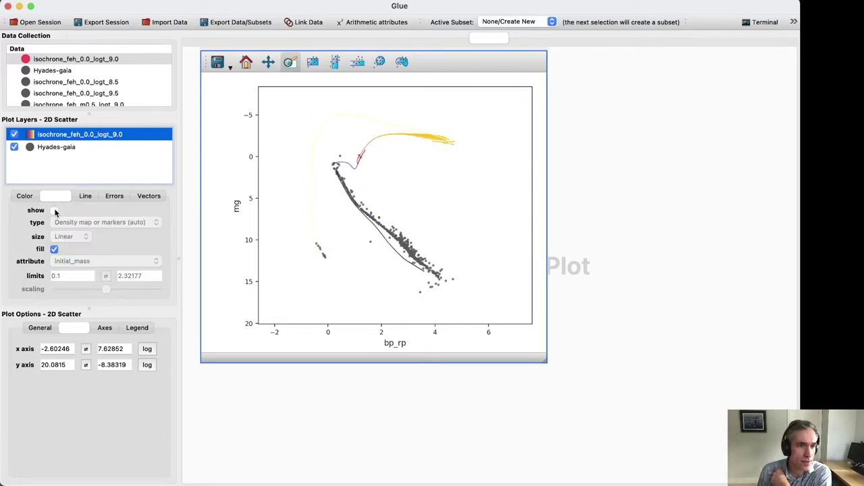
pyautogui.click(86, 196)
pyautogui.click(27, 197)
pyautogui.click(73, 211)
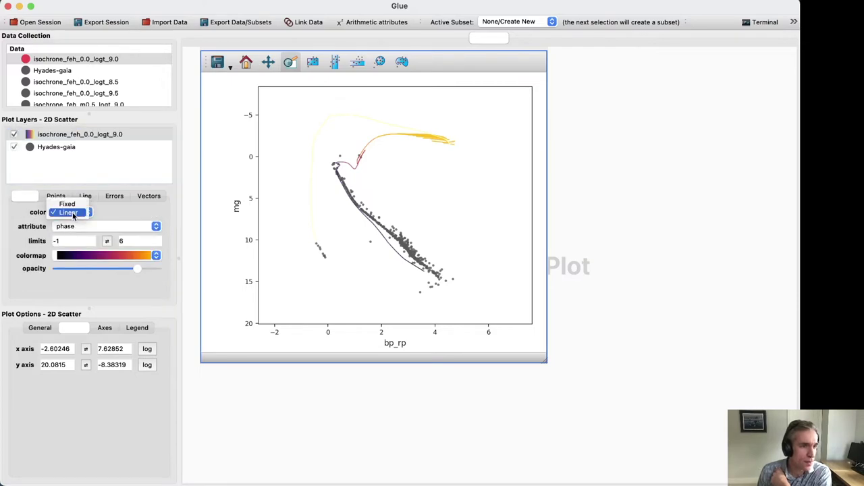
pyautogui.click(66, 201)
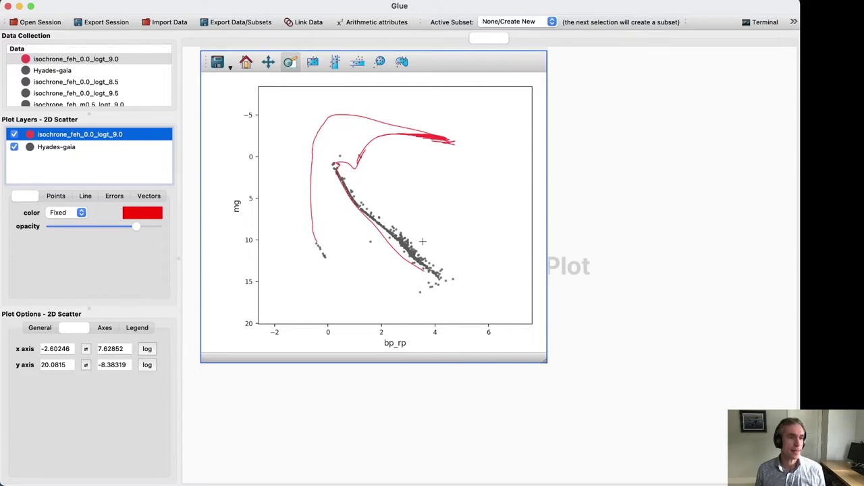
pyautogui.click(85, 85)
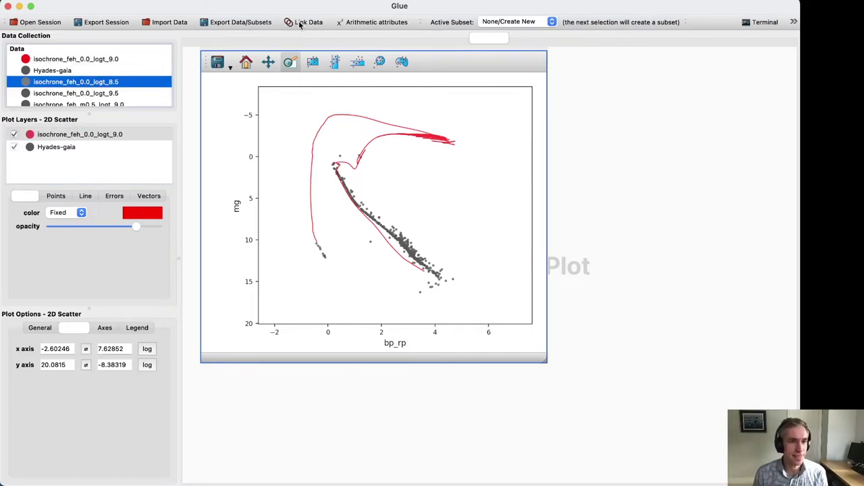
# - In the Link Editor, pair the logt_8.5 isochrone's Gaia_BP_RP with bp_rp and Gaia_G_DR2Rev with mg
pyautogui.click(301, 24)
pyautogui.click(780, 308)
pyautogui.click(695, 354)
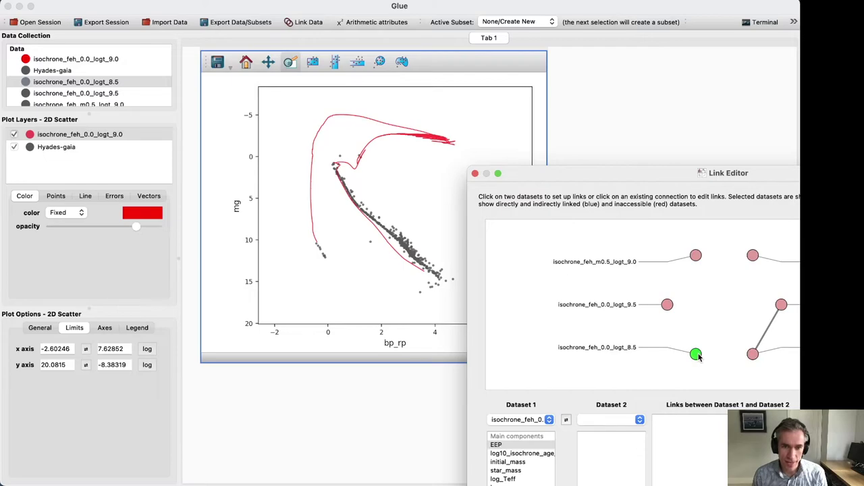
pyautogui.click(781, 305)
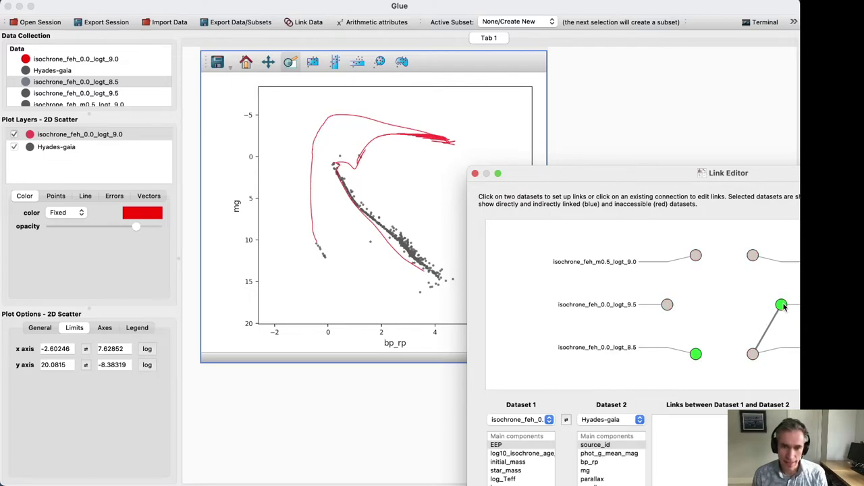
pyautogui.click(597, 470)
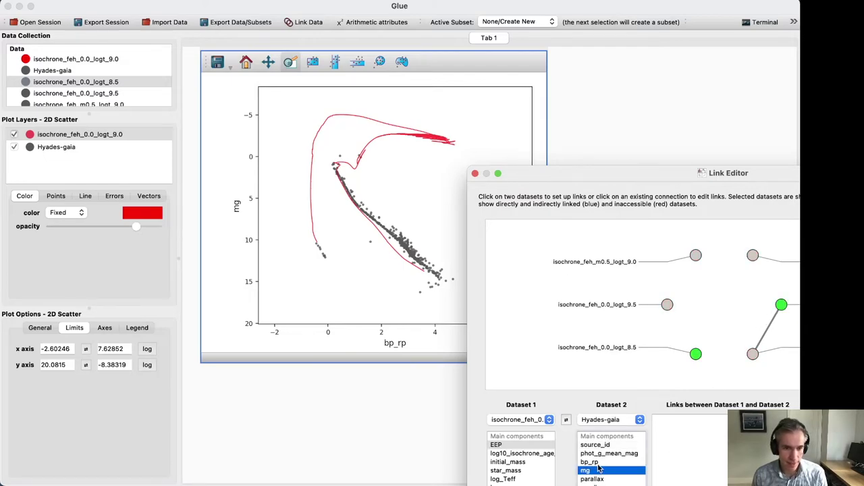
pyautogui.click(597, 462)
pyautogui.scroll(-1, 524, 473)
pyautogui.scroll(-3, 524, 472)
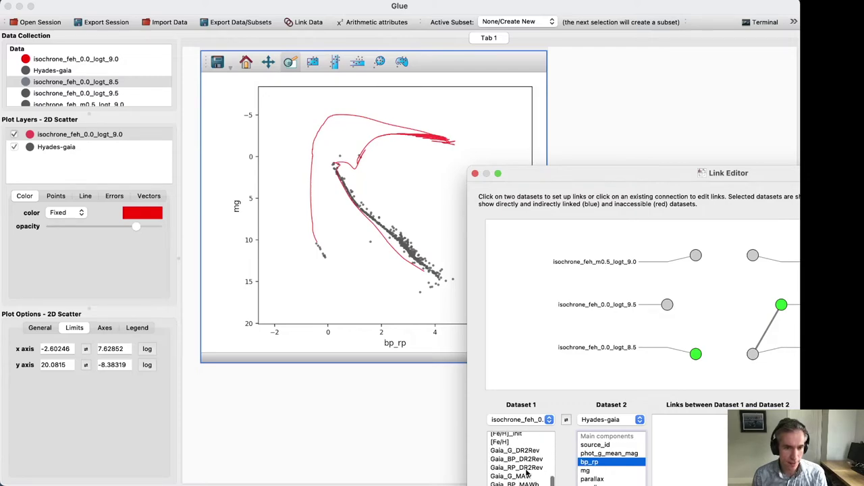
pyautogui.click(520, 482)
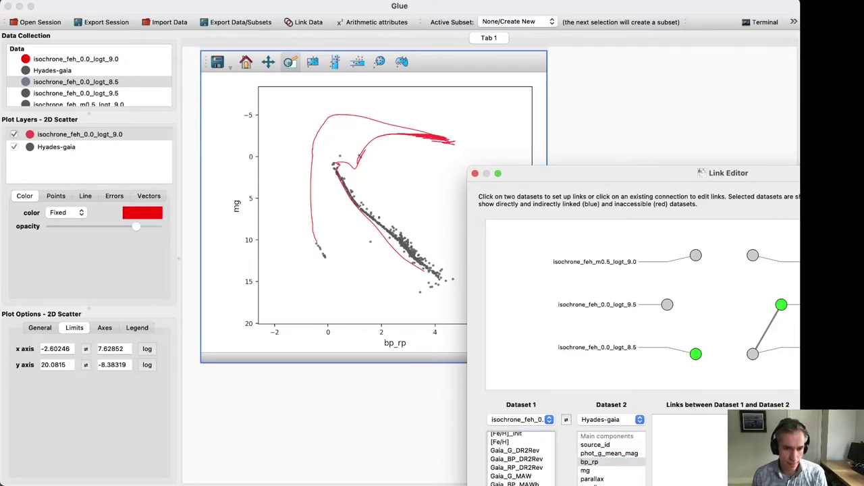
pyautogui.click(611, 472)
pyautogui.click(533, 450)
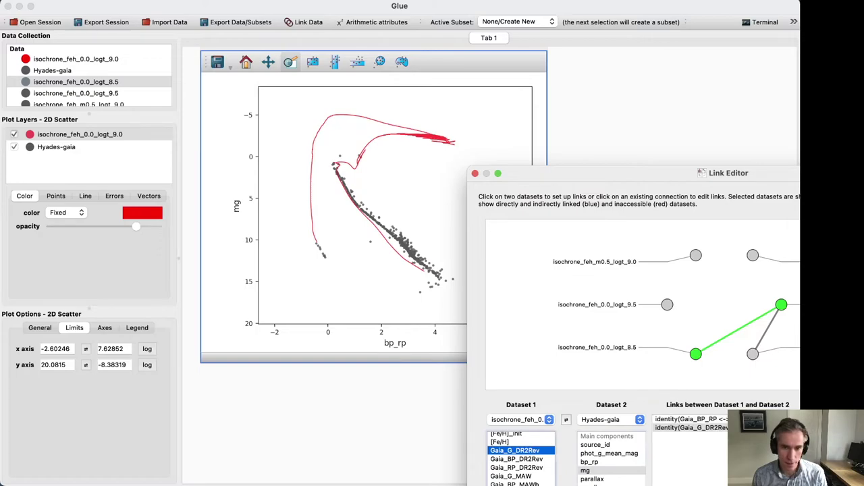
pyautogui.press('Return')
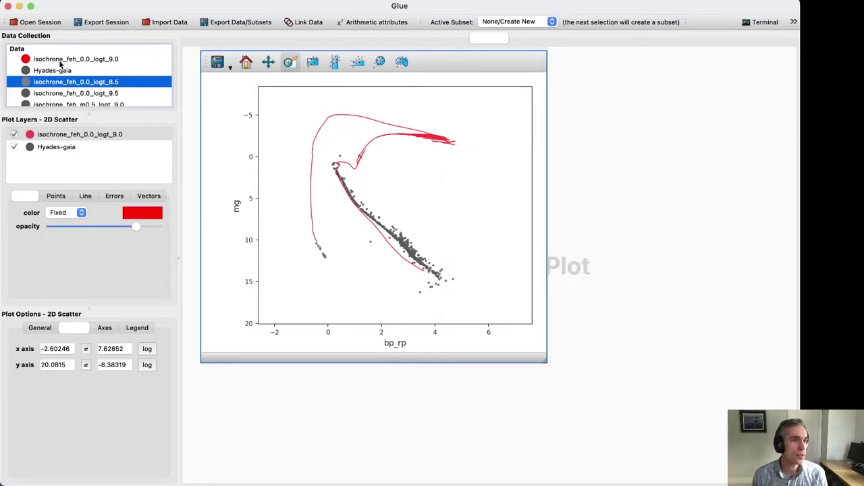
# - Add the logt_8.5 isochrone to the scatter plot and review the red layer's point, colour and line settings
pyautogui.moveTo(68, 82)
pyautogui.mouseDown()
pyautogui.moveTo(359, 178)
pyautogui.moveTo(356, 169)
pyautogui.mouseUp()
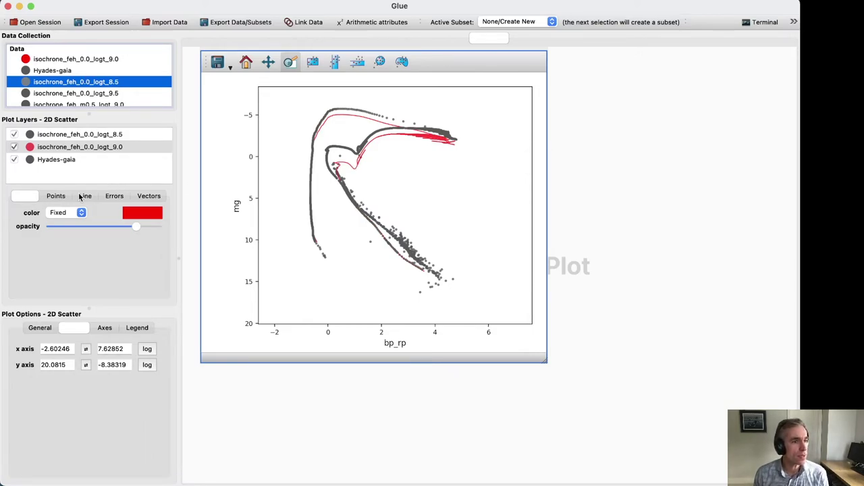
pyautogui.click(56, 196)
pyautogui.click(54, 211)
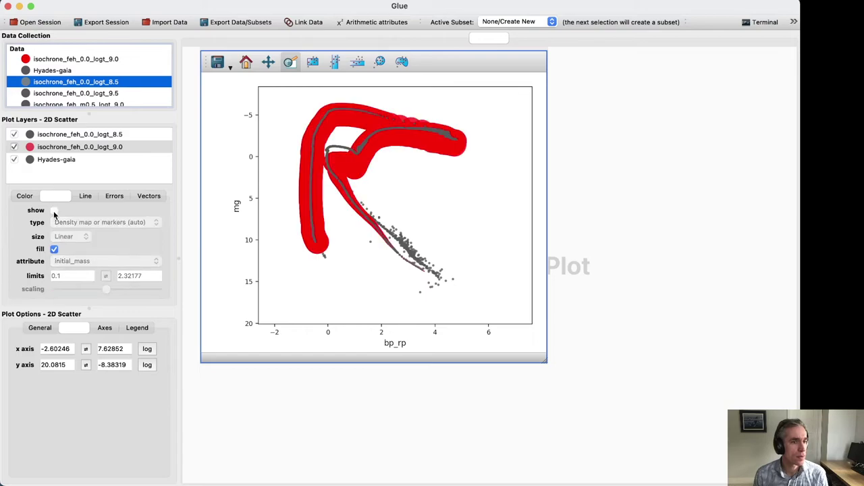
pyautogui.click(54, 211)
pyautogui.click(26, 196)
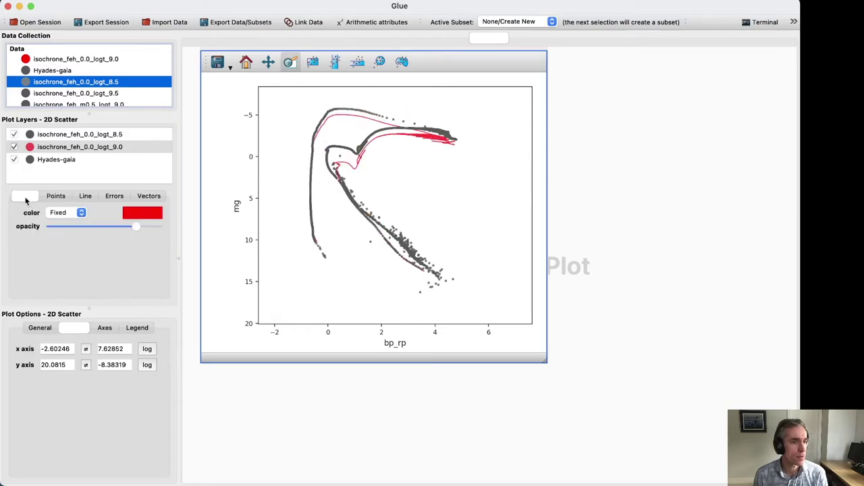
pyautogui.click(85, 196)
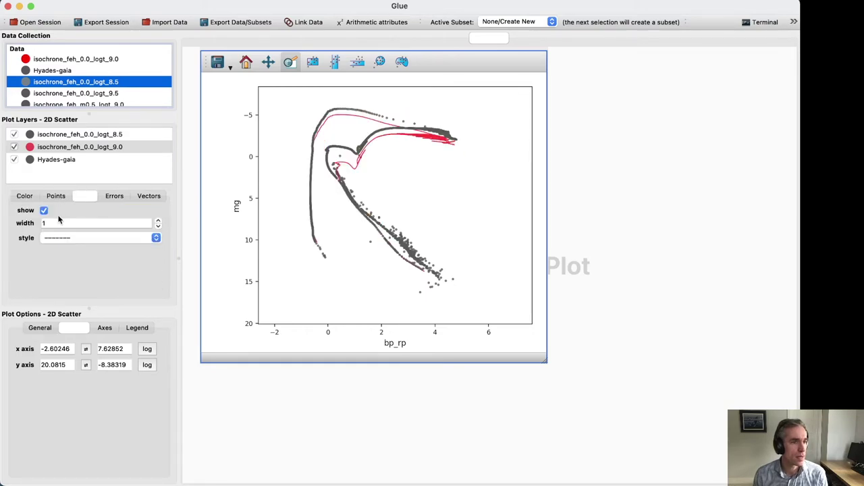
# - Draw the logt_8.5 isochrone as a blue line with its markers hidden
pyautogui.click(53, 135)
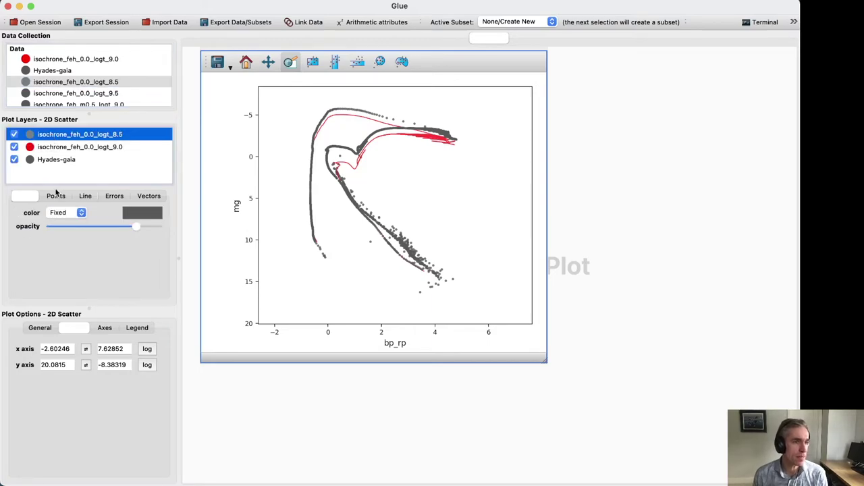
pyautogui.click(52, 196)
pyautogui.click(54, 210)
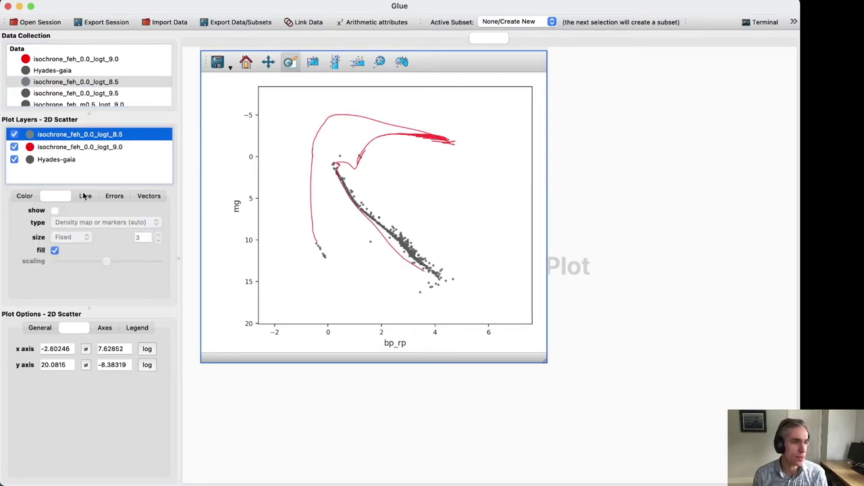
pyautogui.click(85, 196)
pyautogui.click(43, 211)
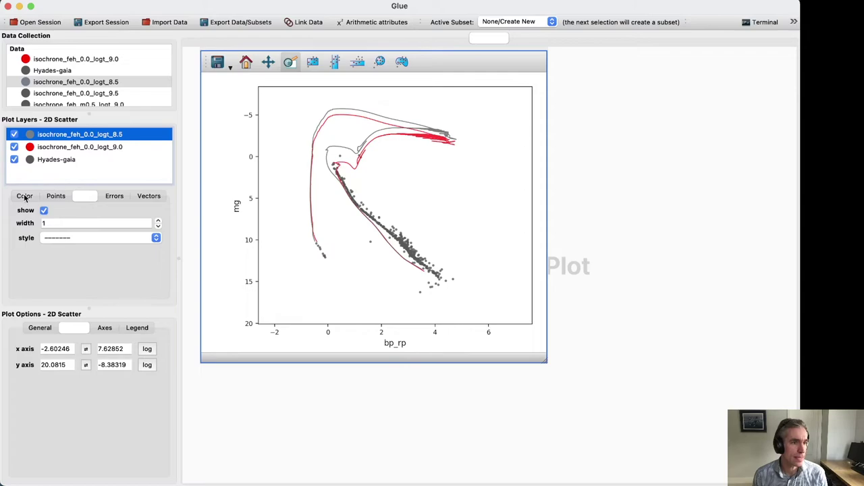
pyautogui.click(24, 196)
pyautogui.click(134, 215)
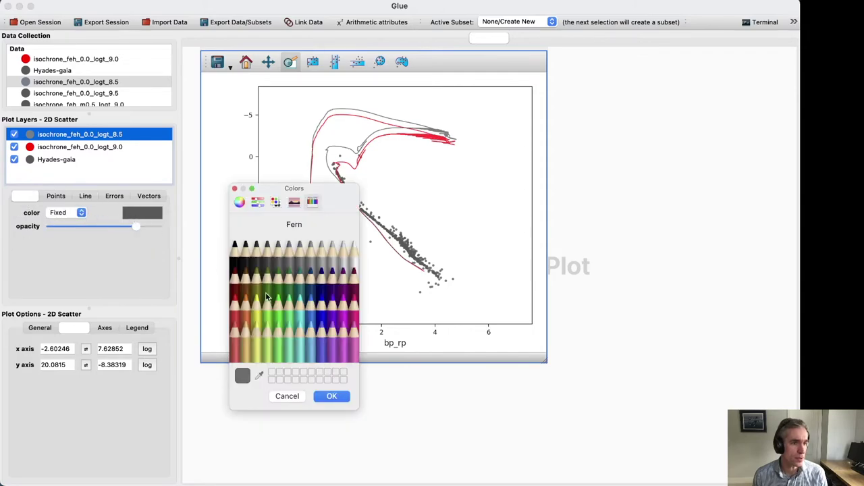
pyautogui.click(321, 304)
pyautogui.click(333, 396)
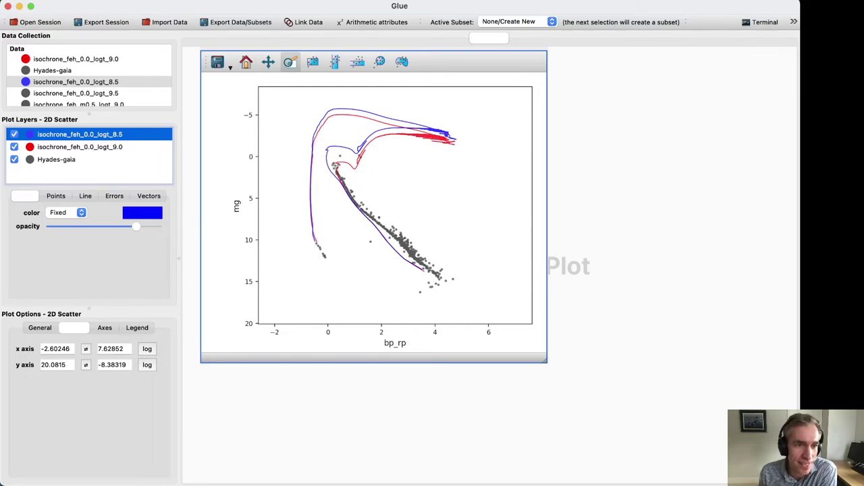
# - Box-zoom the plot onto the main-sequence turnoff region
pyautogui.click(289, 62)
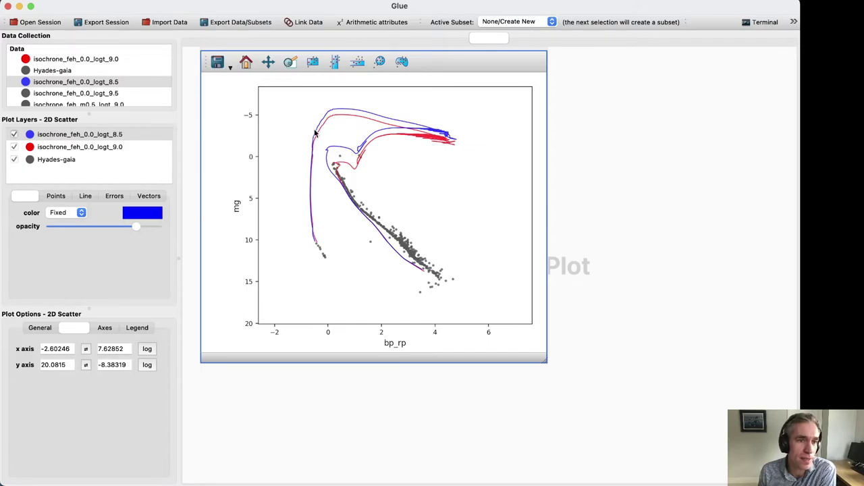
pyautogui.click(290, 63)
pyautogui.moveTo(303, 118); pyautogui.dragTo(388, 201)
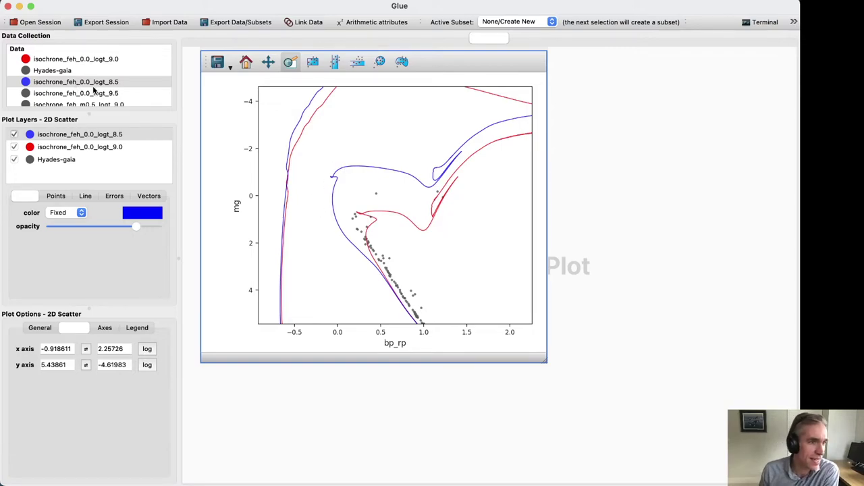
pyautogui.scroll(-3, 95, 90)
pyautogui.scroll(2, 95, 91)
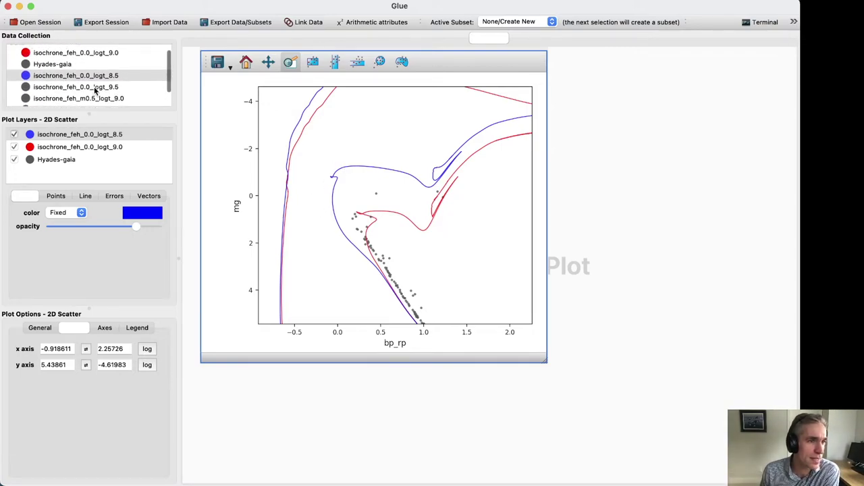
# - In the Link Editor, select Hyades-gaia and isochrone_feh_0.0_logt_9.5 as the datasets to link
pyautogui.click(297, 19)
pyautogui.click(669, 307)
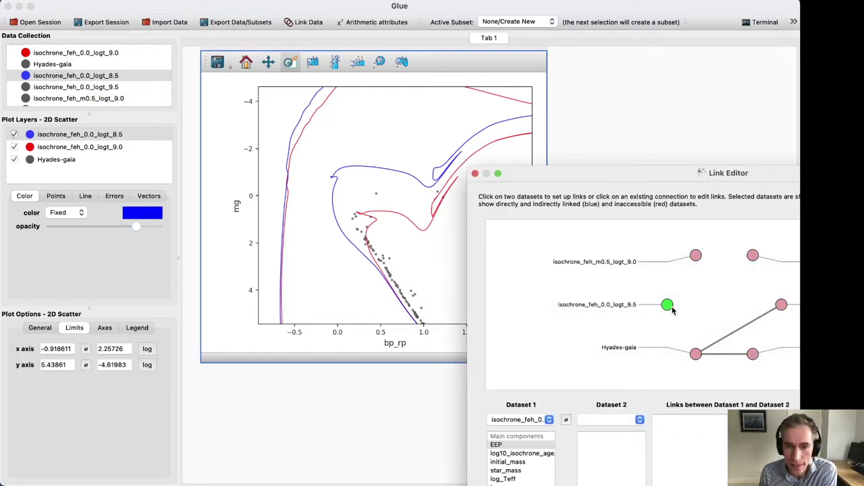
pyautogui.click(781, 306)
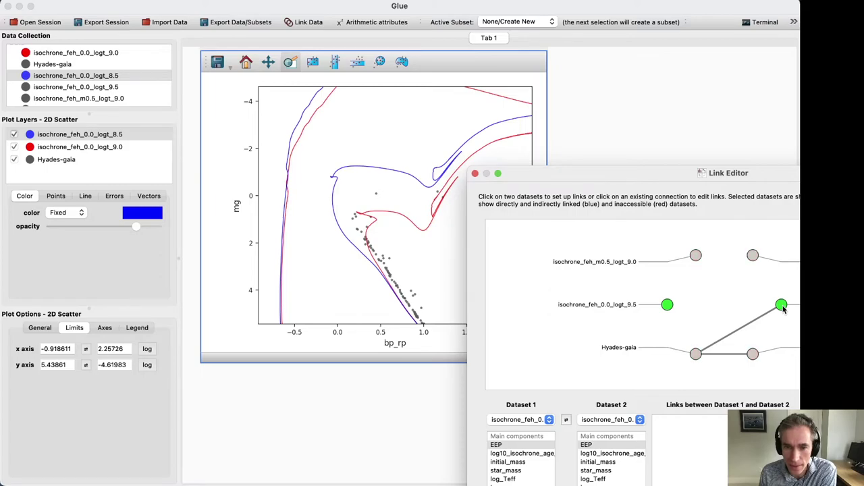
pyautogui.scroll(-2, 533, 461)
pyautogui.scroll(2, 533, 461)
pyautogui.scroll(-5, 534, 461)
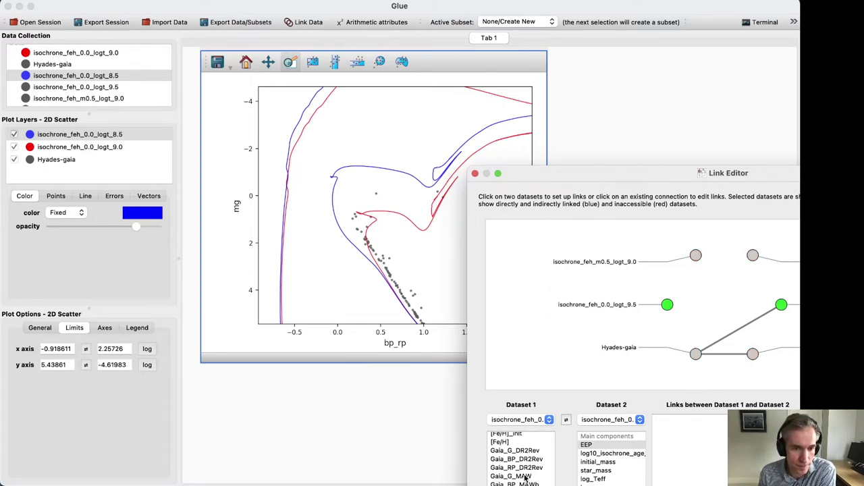
pyautogui.click(527, 451)
pyautogui.scroll(-5, 597, 456)
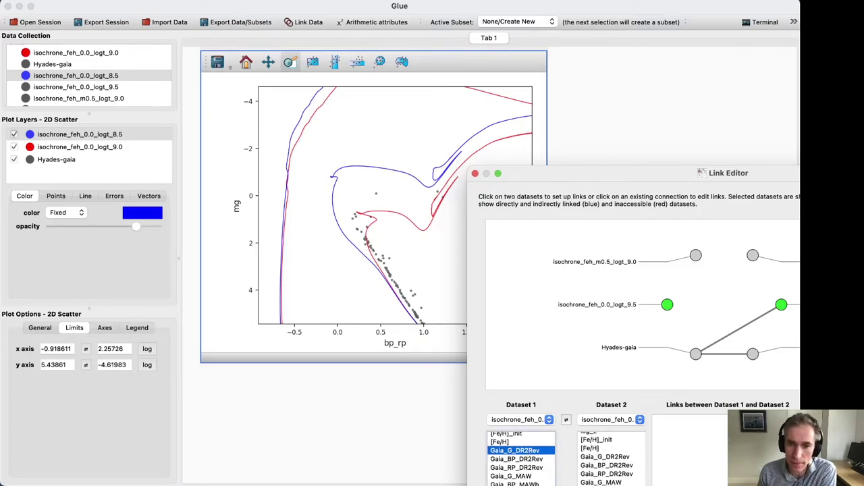
pyautogui.click(695, 354)
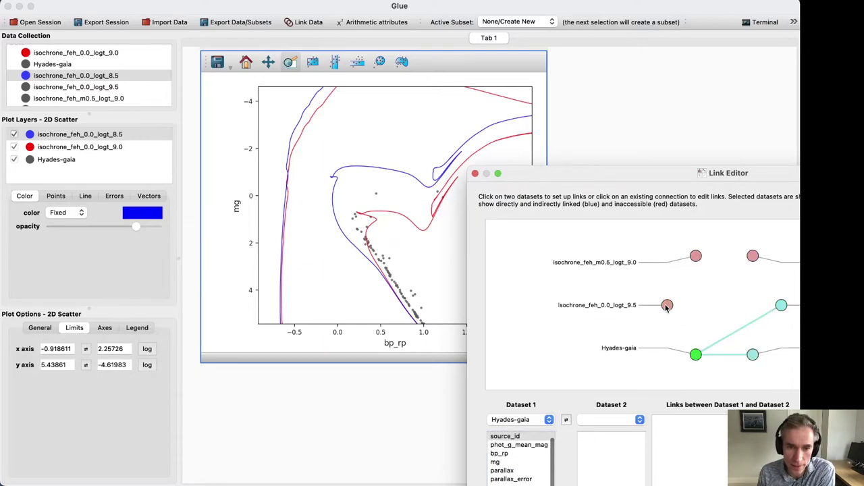
pyautogui.click(667, 305)
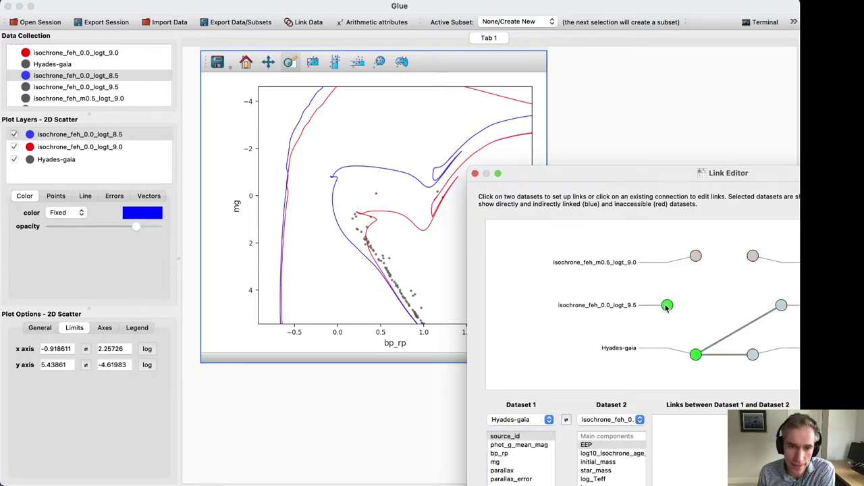
# - Link bp_rp and mg to the logt_9.5 isochrone's Gaia colour and Gaia_G_DR2Rev, then plot the isochrone
pyautogui.click(509, 454)
pyautogui.scroll(-5, 611, 459)
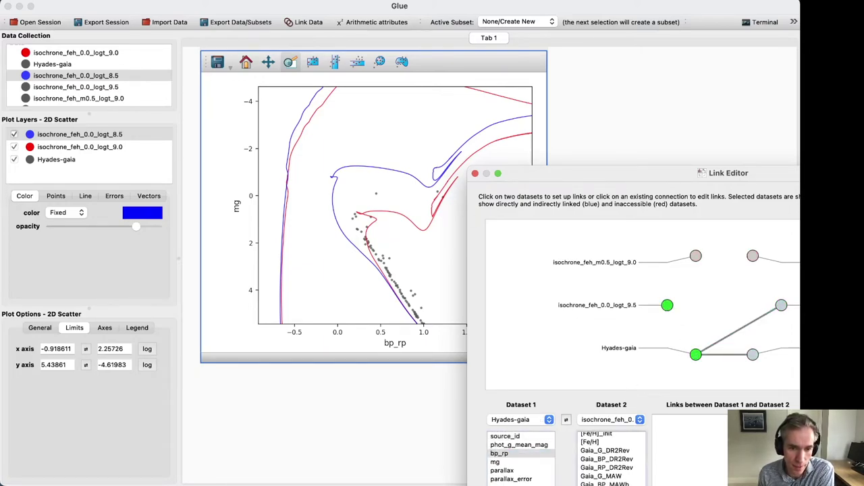
pyautogui.click(506, 463)
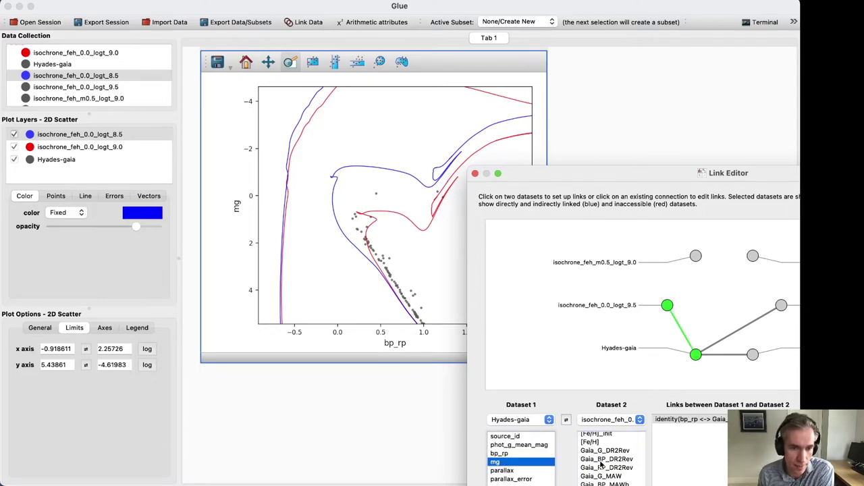
pyautogui.click(622, 450)
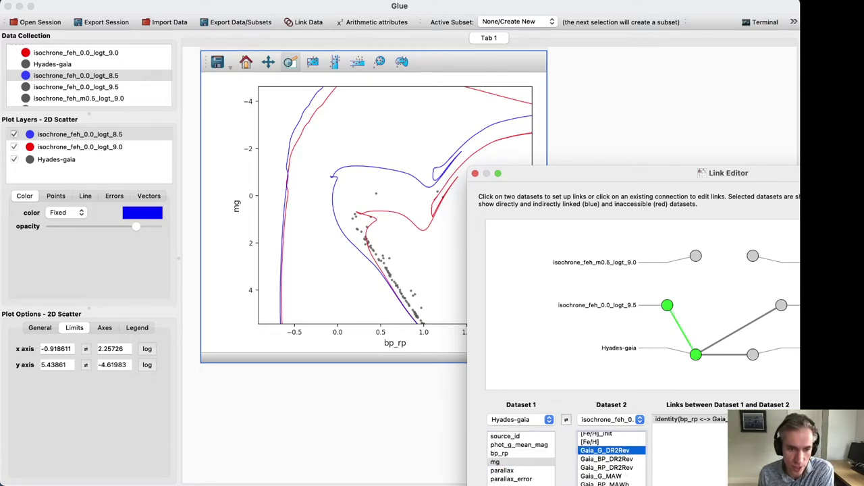
pyautogui.press('Return')
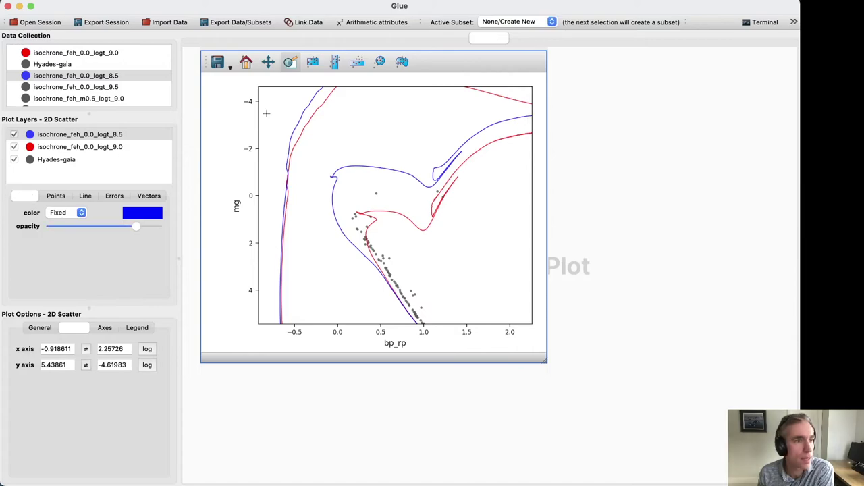
pyautogui.moveTo(59, 86); pyautogui.dragTo(378, 209)
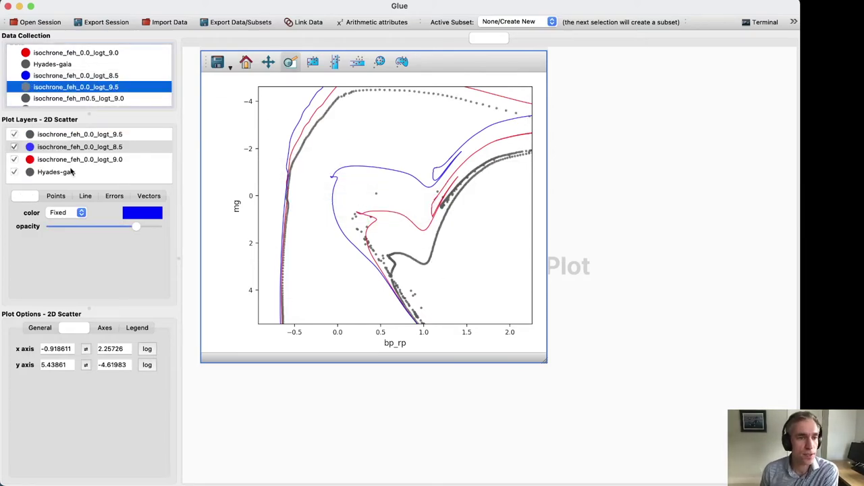
# - Show the logt_9.5 isochrone as a connected line with its points hidden
pyautogui.click(45, 134)
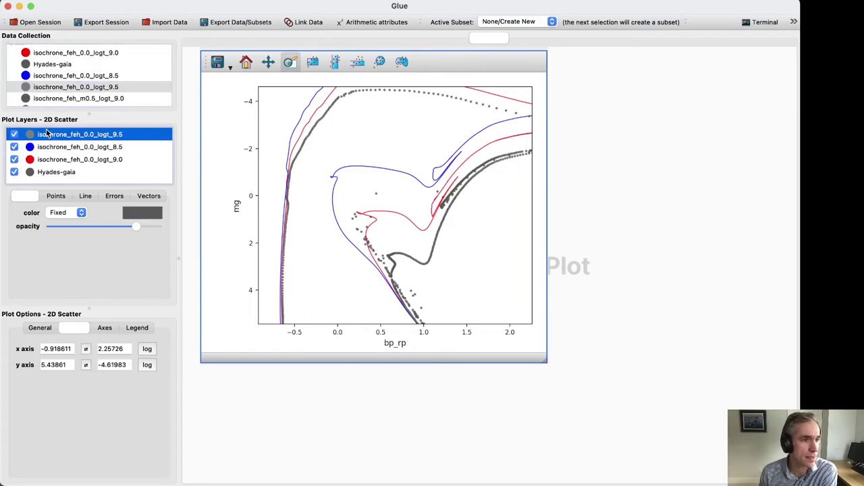
pyautogui.click(85, 196)
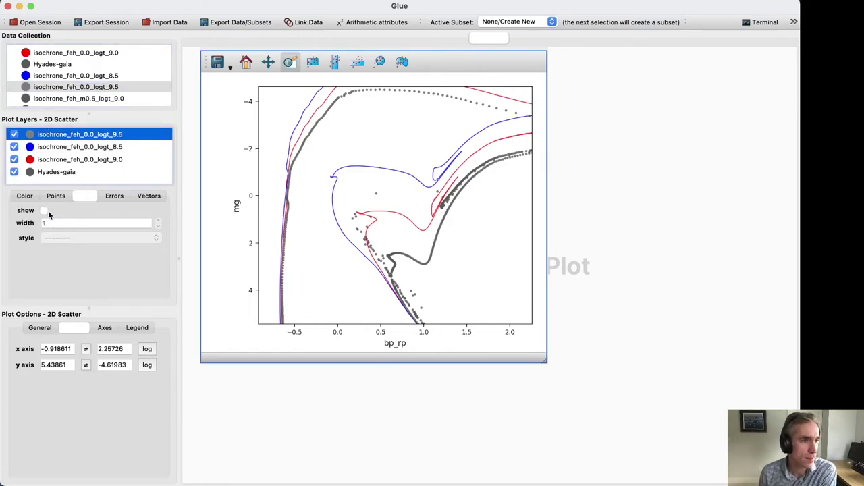
pyautogui.click(44, 210)
pyautogui.click(55, 196)
pyautogui.click(56, 210)
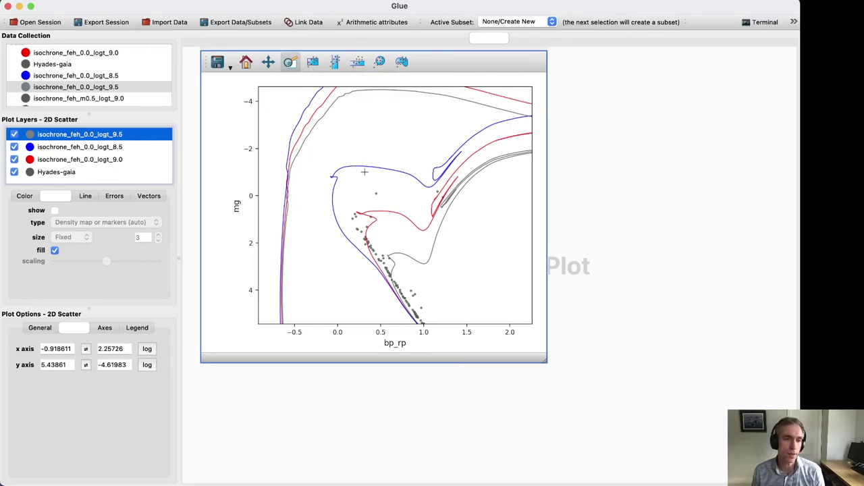
# - Zoom the plot out until the whole colour–magnitude diagram is visible
pyautogui.moveTo(347, 164); pyautogui.dragTo(436, 256)
pyautogui.moveTo(354, 177); pyautogui.dragTo(441, 275)
pyautogui.moveTo(357, 224); pyautogui.dragTo(408, 261)
pyautogui.moveTo(360, 204); pyautogui.dragTo(404, 250)
pyautogui.moveTo(372, 222); pyautogui.dragTo(407, 258)
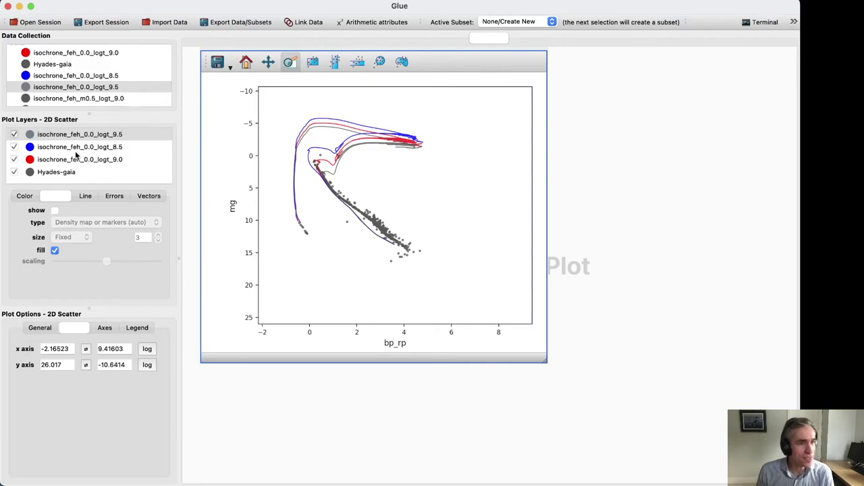
# - Hide the blue logt_8.5 and grey logt_9.5 isochrone layers
pyautogui.click(15, 147)
pyautogui.click(15, 135)
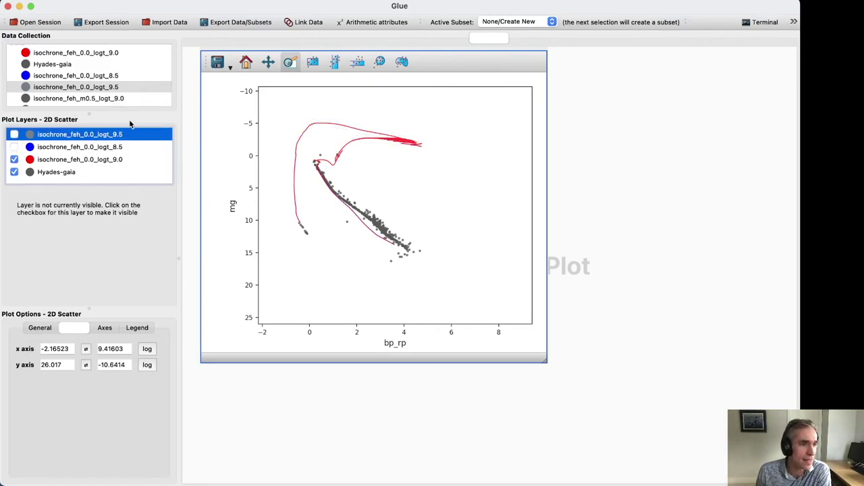
pyautogui.scroll(-2, 105, 93)
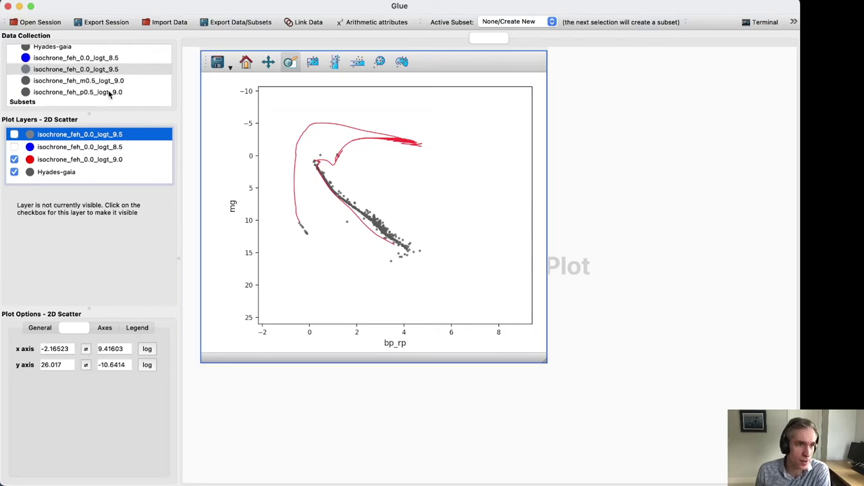
# - In the Link Editor, pair Hyades-gaia with isochrone_feh_m0.5_logt_9.0
pyautogui.click(302, 22)
pyautogui.click(687, 341)
pyautogui.click(667, 304)
pyautogui.click(695, 255)
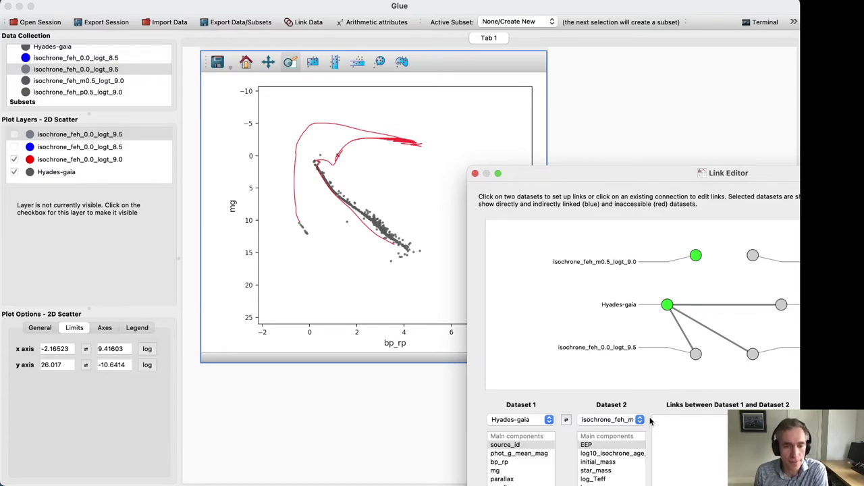
# - Link Hyades-gaia's mg and bp_rp to the m0.5 isochrone's Gaia_G_DR2Rev and Gaia colour columns
pyautogui.click(516, 470)
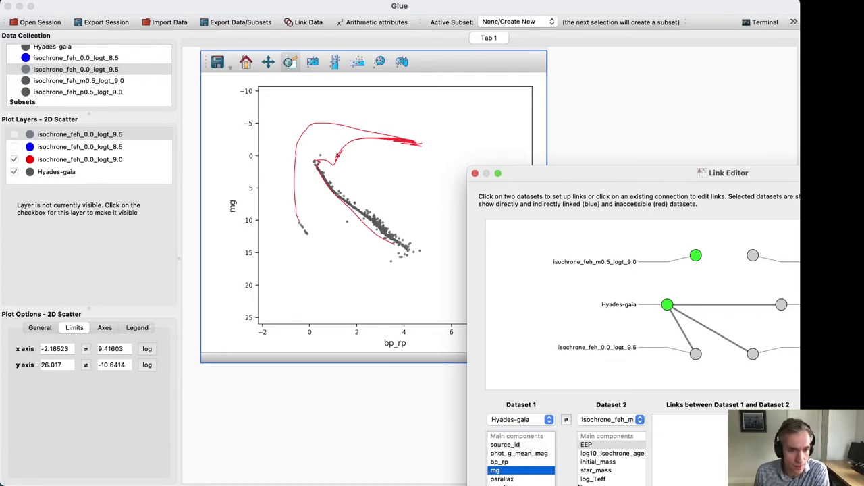
pyautogui.scroll(-3, 615, 466)
pyautogui.click(611, 466)
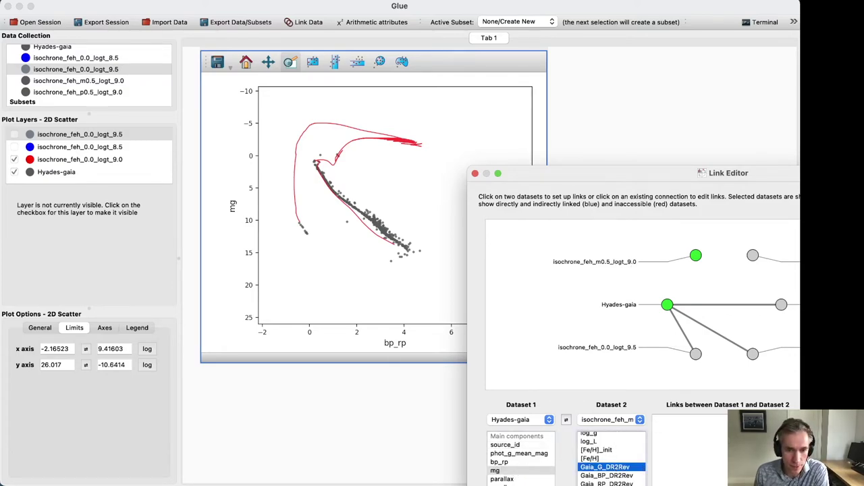
pyautogui.click(529, 463)
pyautogui.click(606, 475)
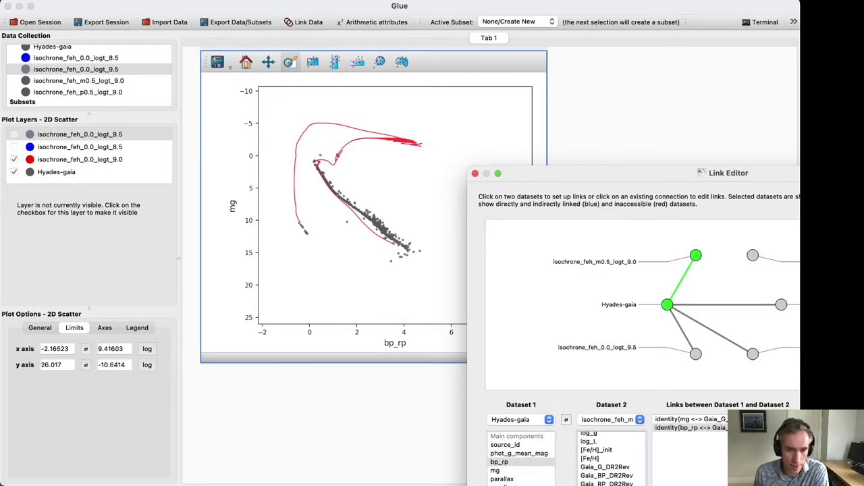
# - Link isochrone_feh_p0.5_logt_9.0's Gaia_G_DR2Rev and colour to Hyades-gaia's mg and bp_rp
pyautogui.click(752, 256)
pyautogui.click(670, 303)
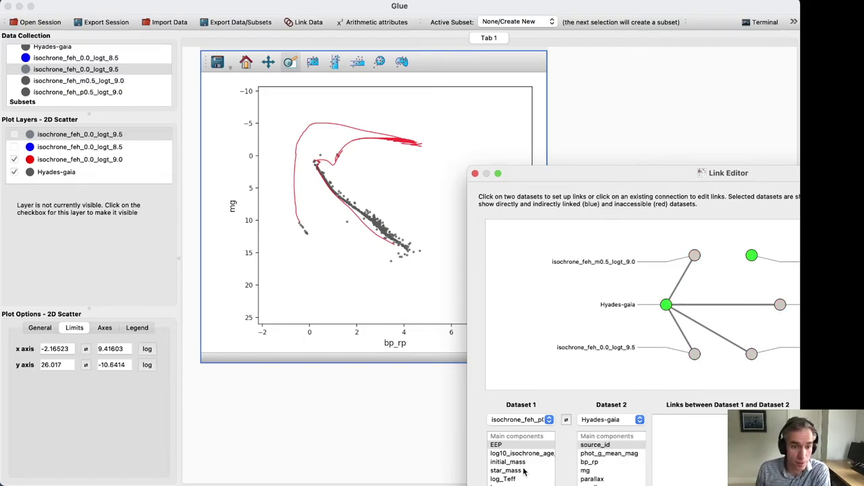
pyautogui.scroll(-1, 527, 461)
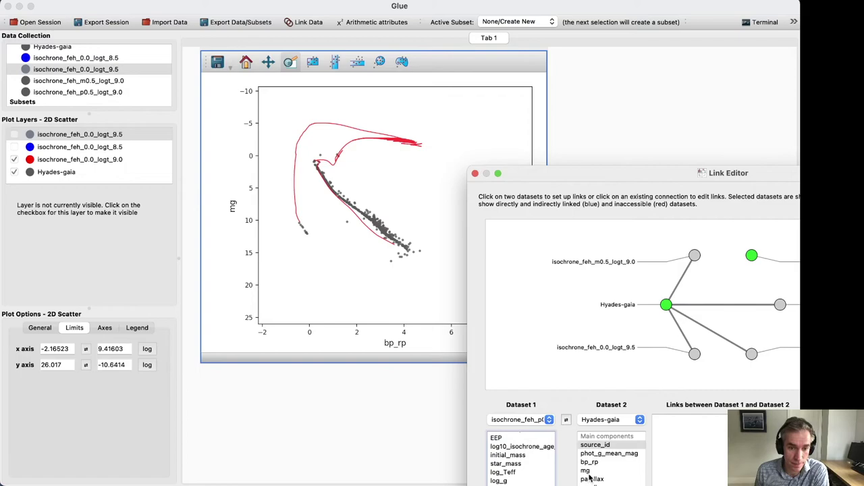
pyautogui.click(611, 469)
pyautogui.scroll(-5, 519, 459)
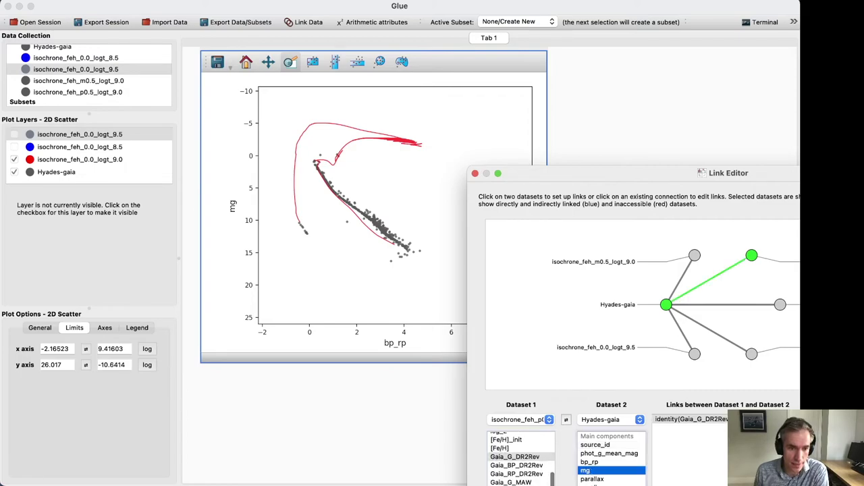
pyautogui.click(610, 463)
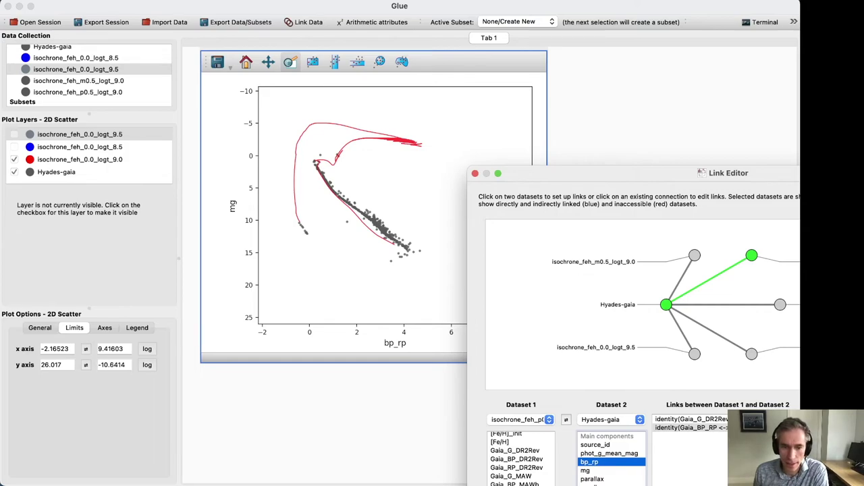
pyautogui.press('Return')
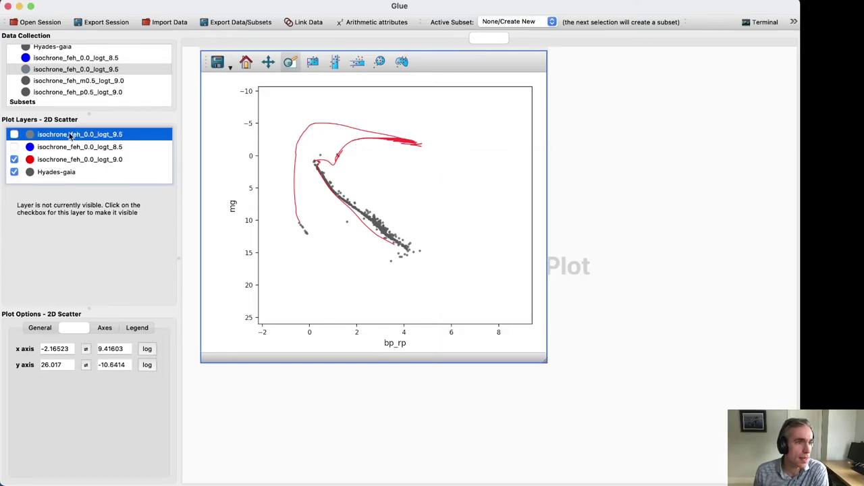
# - Add the isochrone_feh_m0.5_logt_9.0 and isochrone_feh_p0.5_logt_9.0 datasets to the plot
pyautogui.scroll(1, 82, 92)
pyautogui.moveTo(82, 91); pyautogui.dragTo(368, 232)
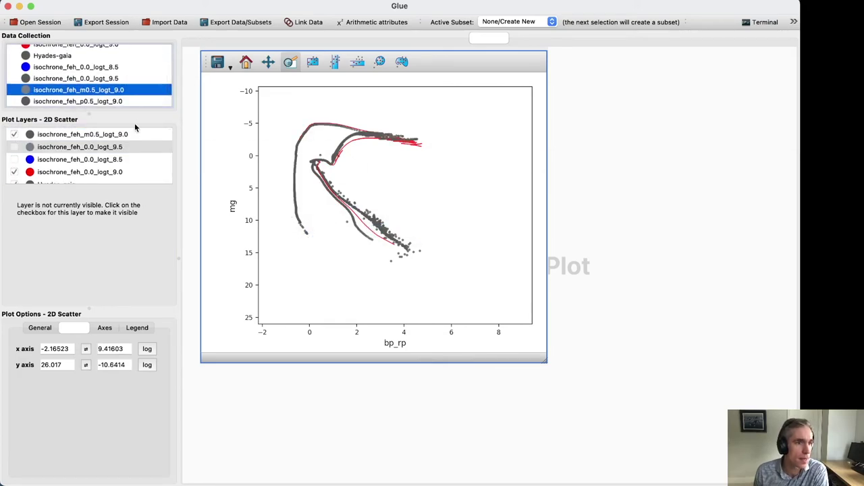
pyautogui.moveTo(96, 102); pyautogui.dragTo(446, 244)
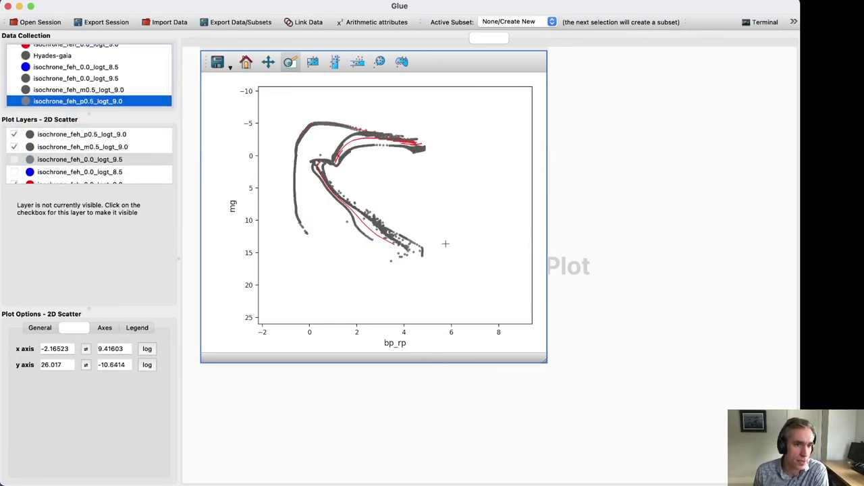
pyautogui.scroll(-2, 108, 151)
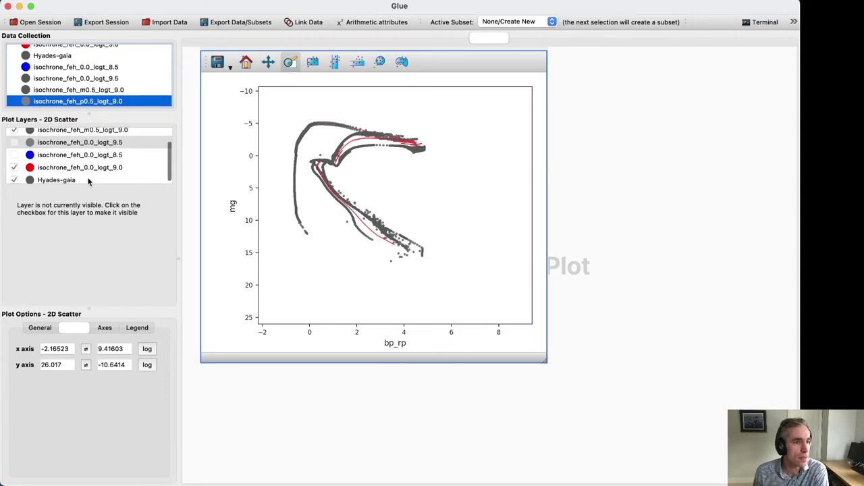
pyautogui.scroll(2, 35, 160)
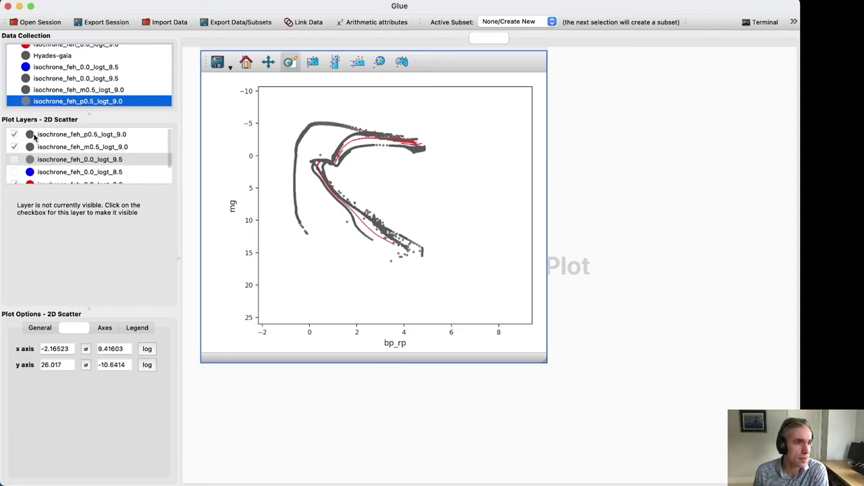
# - Colour the p0.5 isochrone layer light cyan (Ice)
pyautogui.click(58, 138)
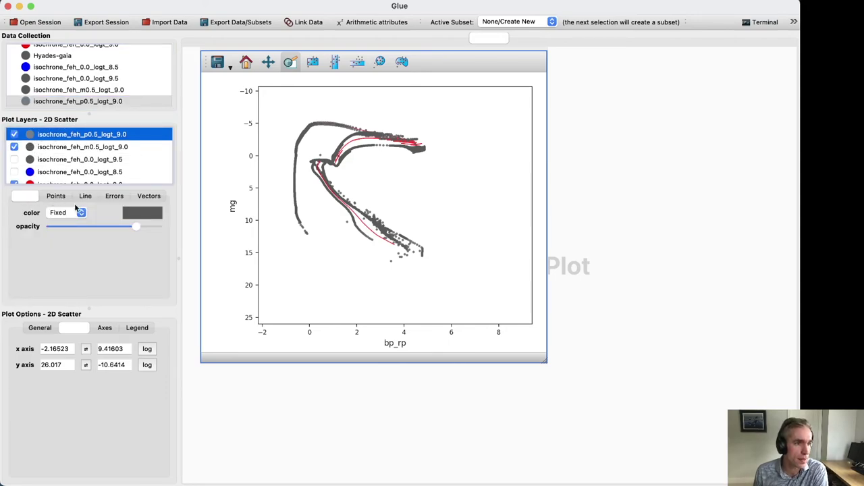
pyautogui.click(83, 197)
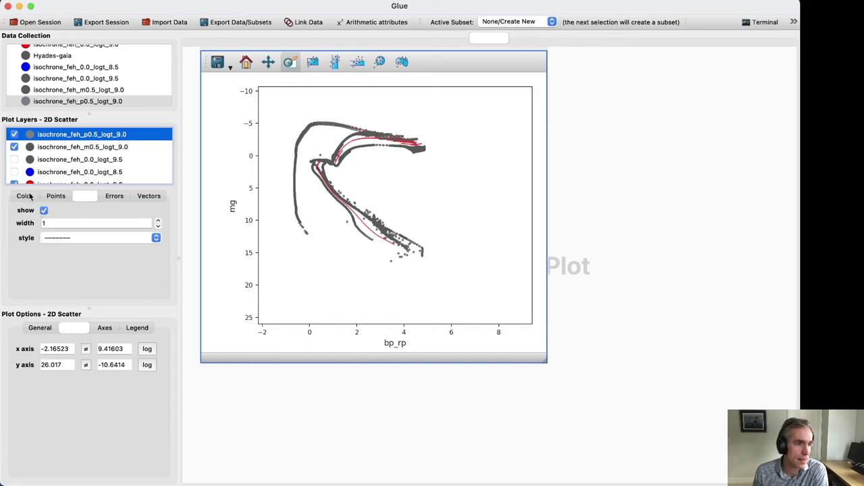
pyautogui.click(27, 196)
pyautogui.click(139, 213)
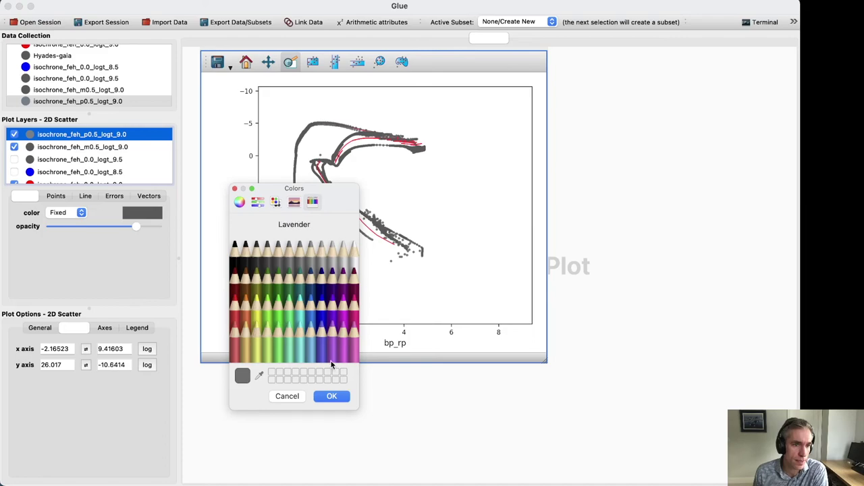
pyautogui.click(301, 331)
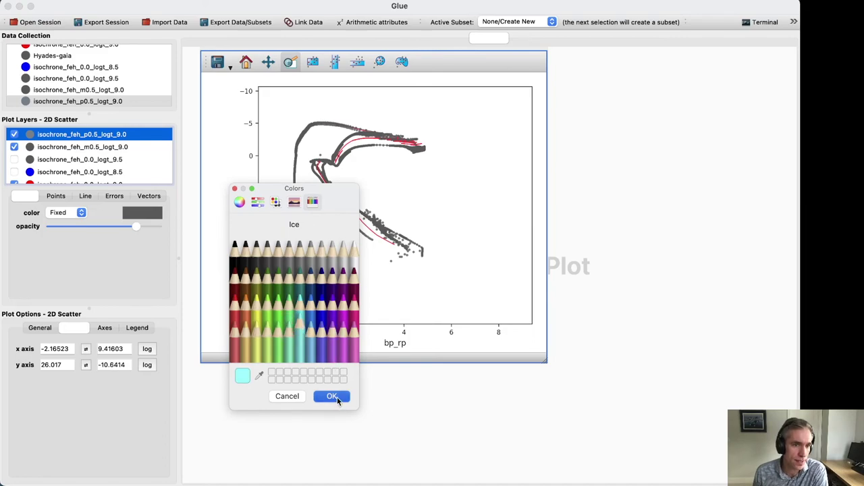
pyautogui.click(337, 399)
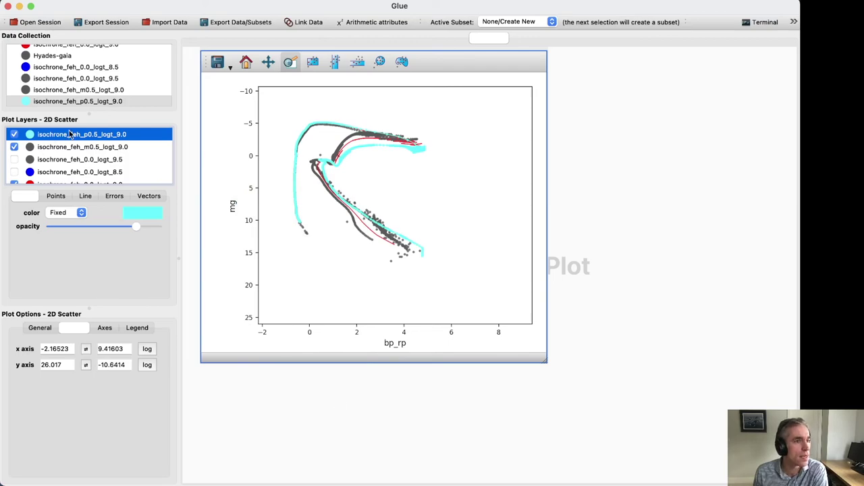
# - Colour the m0.5 isochrone layer olive green (Asparagus)
pyautogui.scroll(-3, 74, 159)
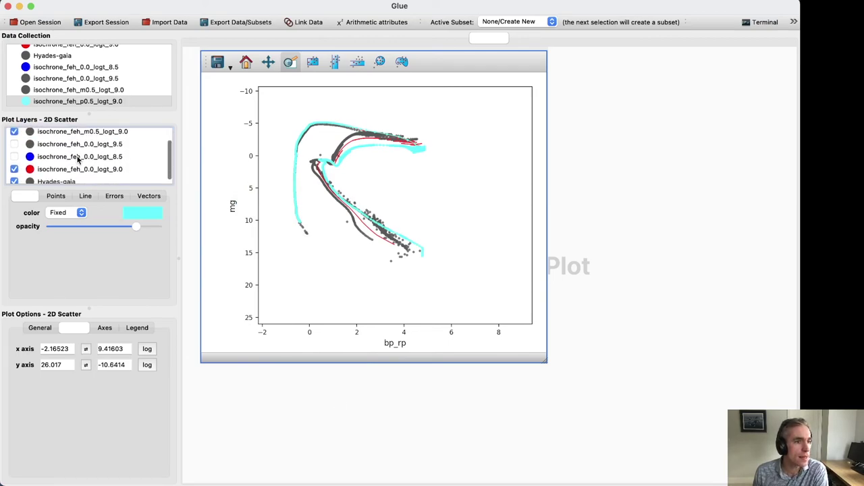
pyautogui.scroll(3, 77, 160)
pyautogui.click(75, 149)
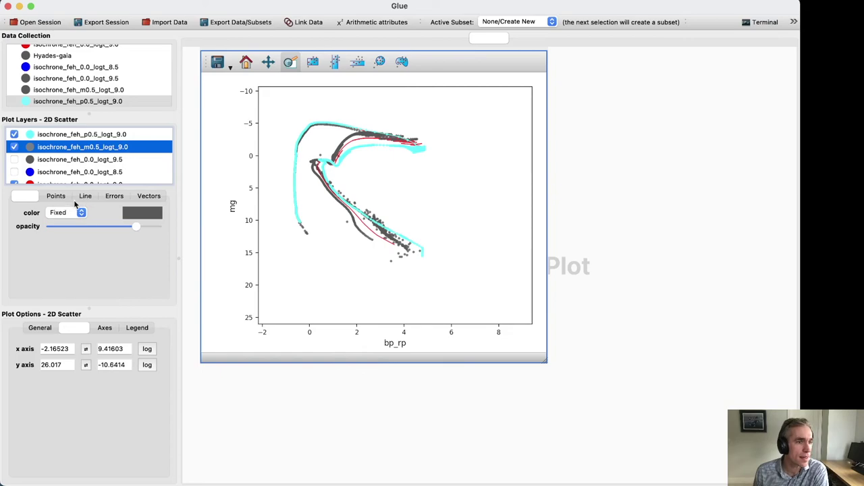
pyautogui.click(149, 215)
pyautogui.click(254, 277)
pyautogui.click(340, 397)
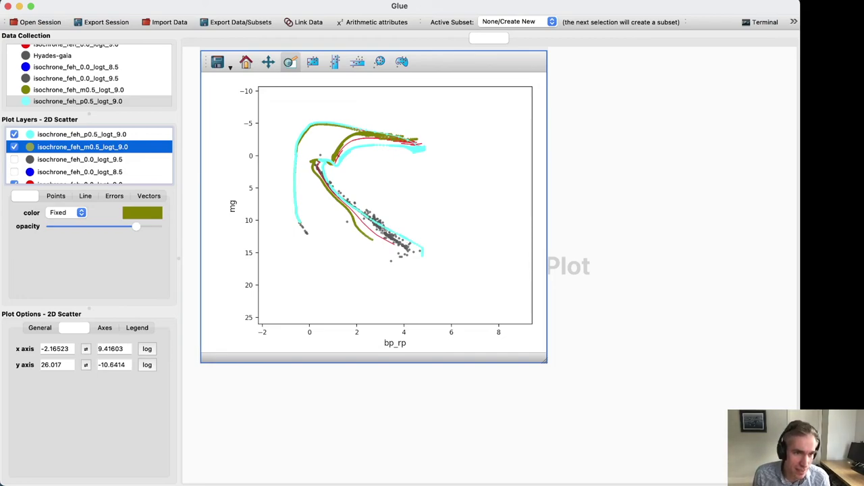
pyautogui.click(289, 62)
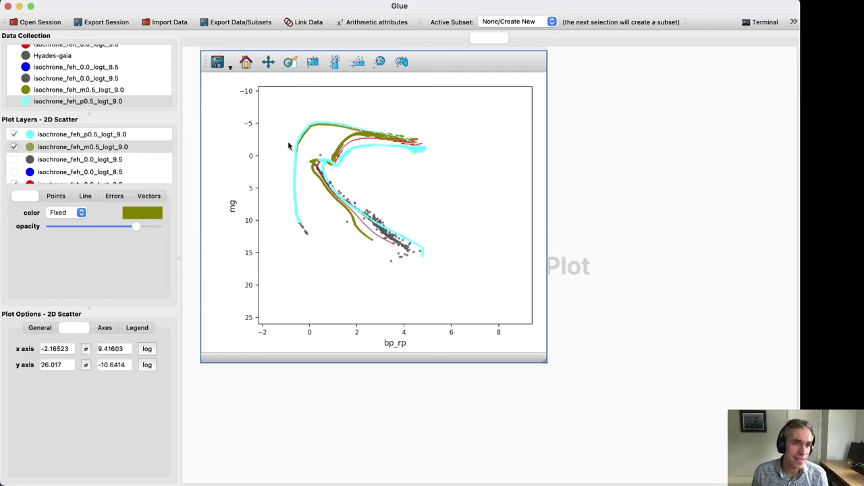
# - Box-zoom onto the upper main sequence and turnoff to compare the isochrones
pyautogui.click(289, 62)
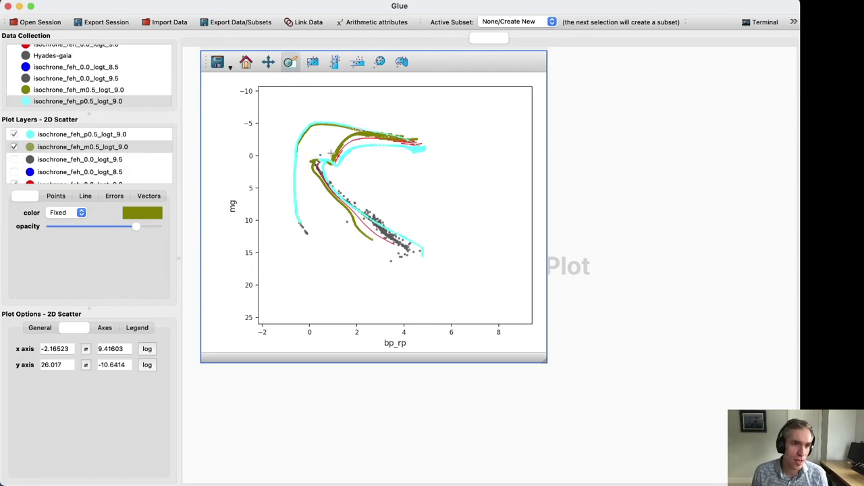
pyautogui.moveTo(298, 146); pyautogui.dragTo(379, 226)
pyautogui.moveTo(297, 115); pyautogui.dragTo(439, 241)
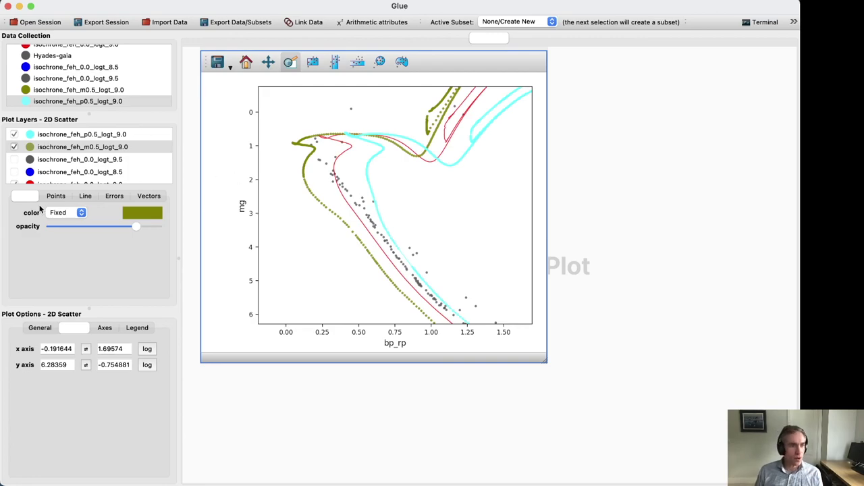
pyautogui.scroll(-2, 34, 155)
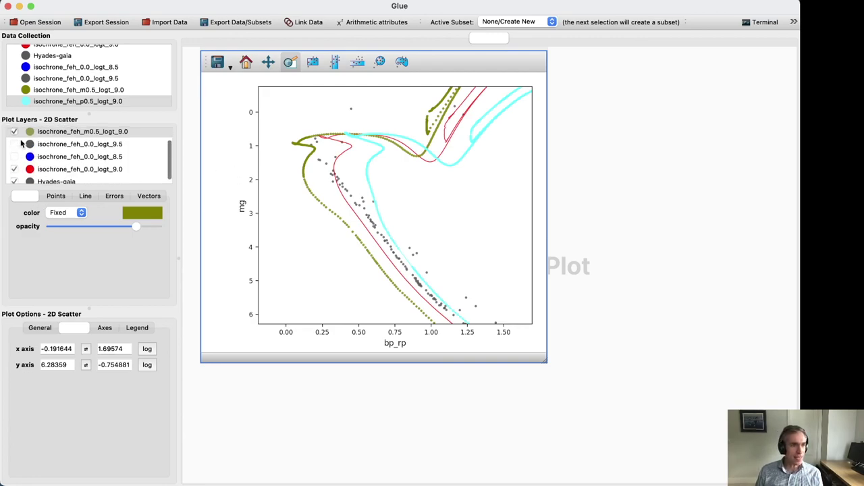
pyautogui.scroll(1, 20, 149)
# - Hide the m0.5 and p0.5 isochrone layers and zoom back out to the whole diagram
pyautogui.click(14, 147)
pyautogui.click(15, 135)
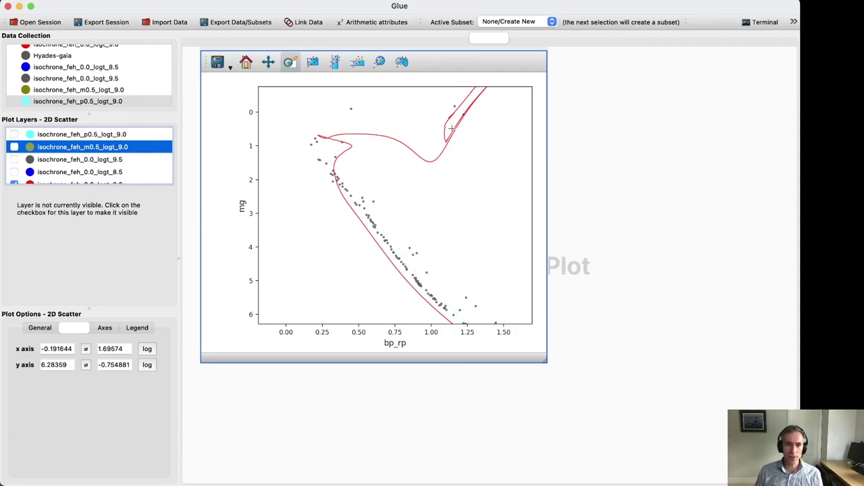
pyautogui.moveTo(367, 158); pyautogui.dragTo(415, 203)
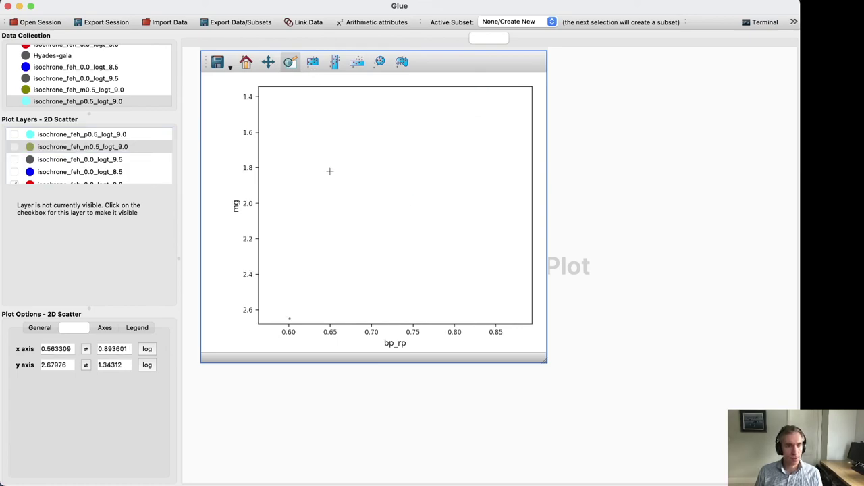
pyautogui.moveTo(330, 168); pyautogui.dragTo(368, 204)
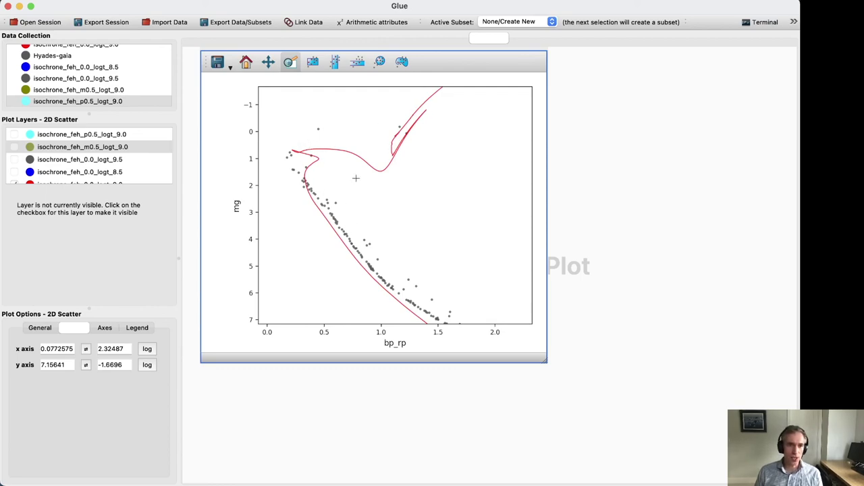
pyautogui.moveTo(343, 235); pyautogui.dragTo(386, 268)
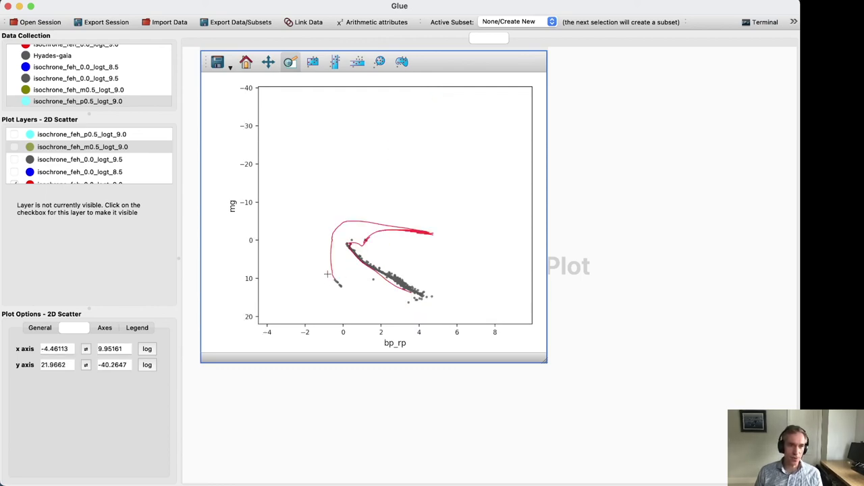